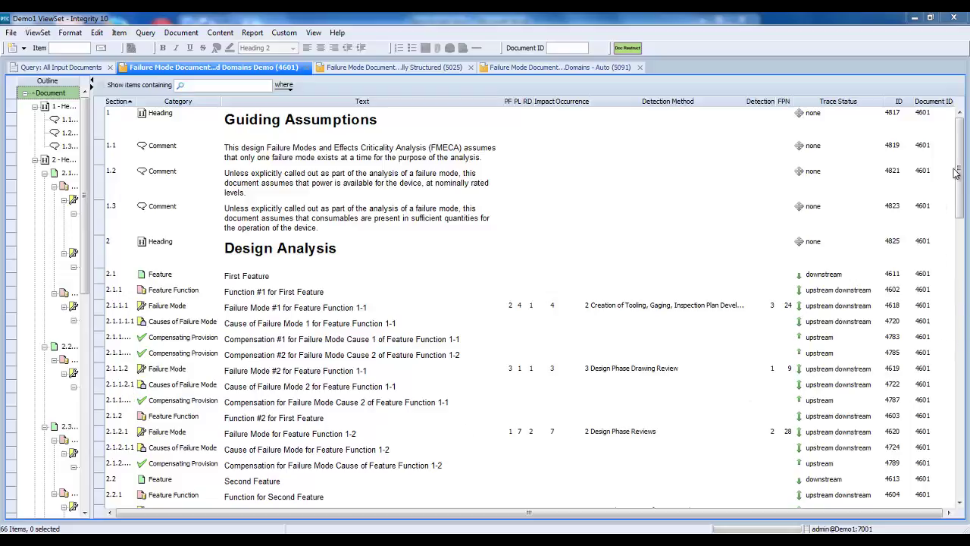
- In the Failure Mode document 5025, increase the section level of items 7 through 18 so they nest under First Feature
drag(959, 185, 952, 368)
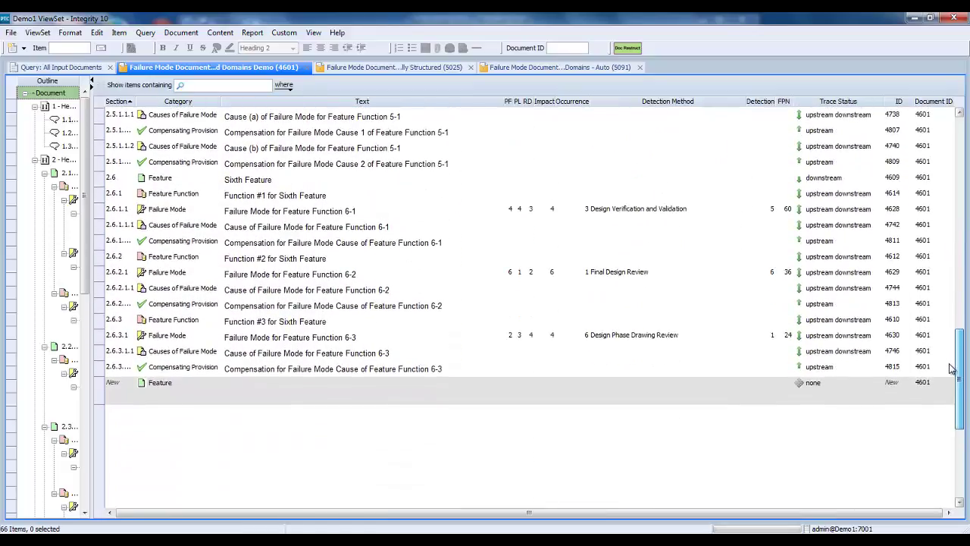
click(404, 68)
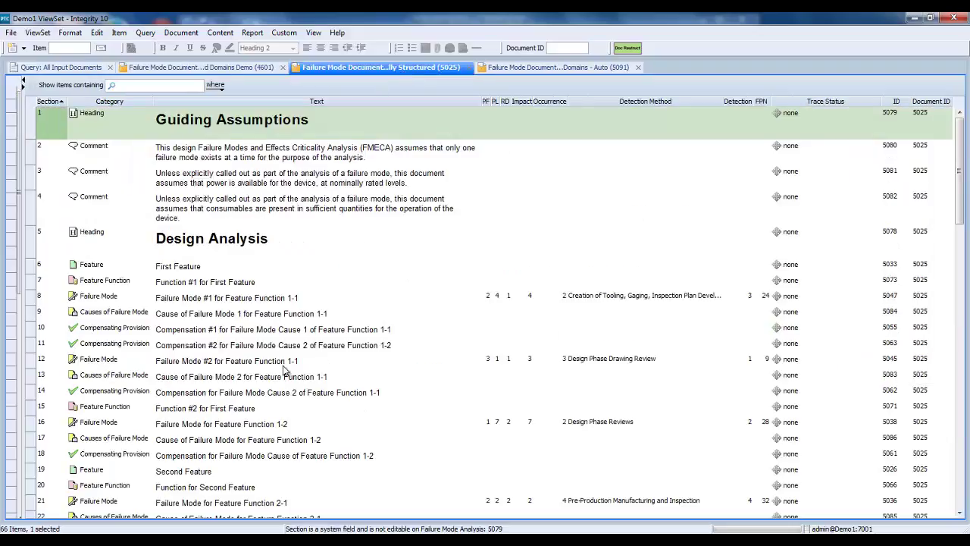
click(90, 286)
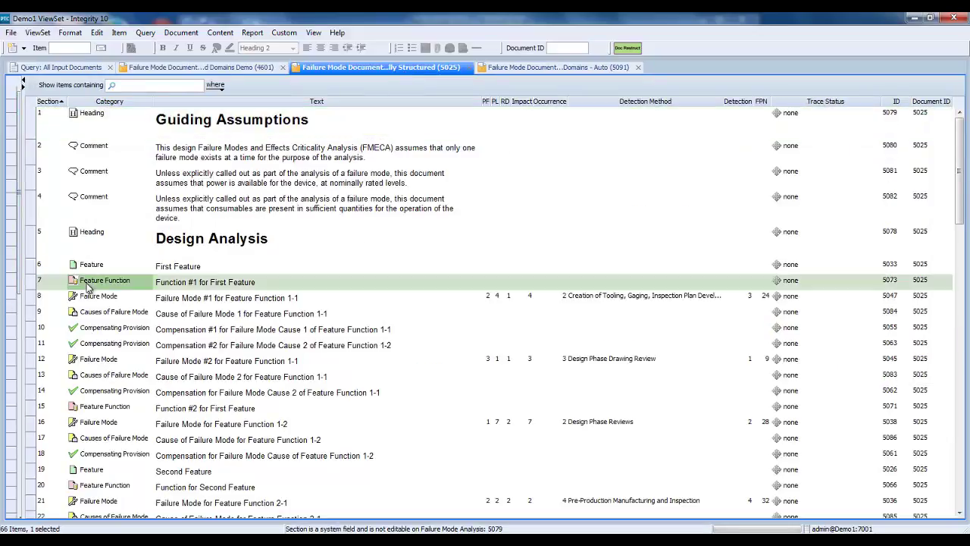
shift+click(97, 457)
right_click(64, 452)
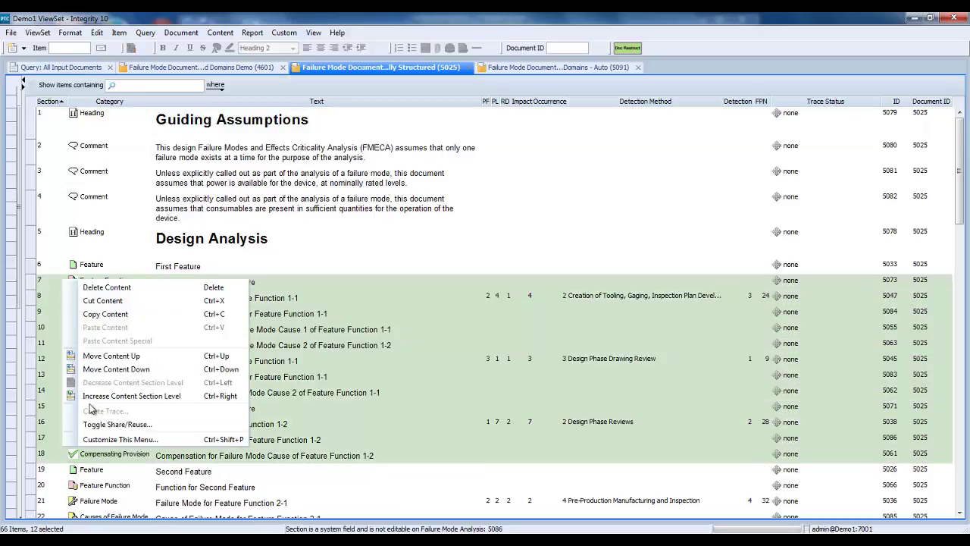
click(89, 398)
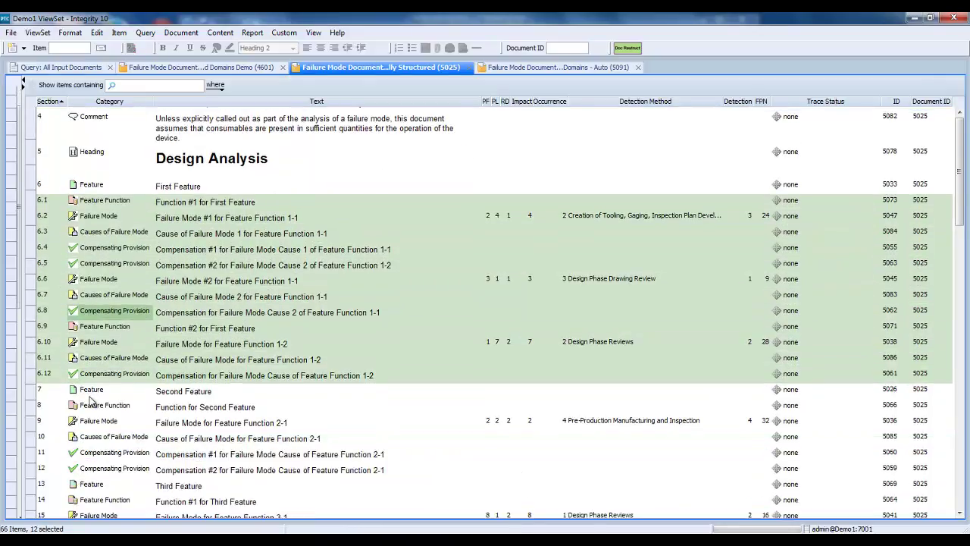
- Increase the section level of items 6.2 through 6.8 so both failure modes nest under Function #1 for First Feature
click(91, 219)
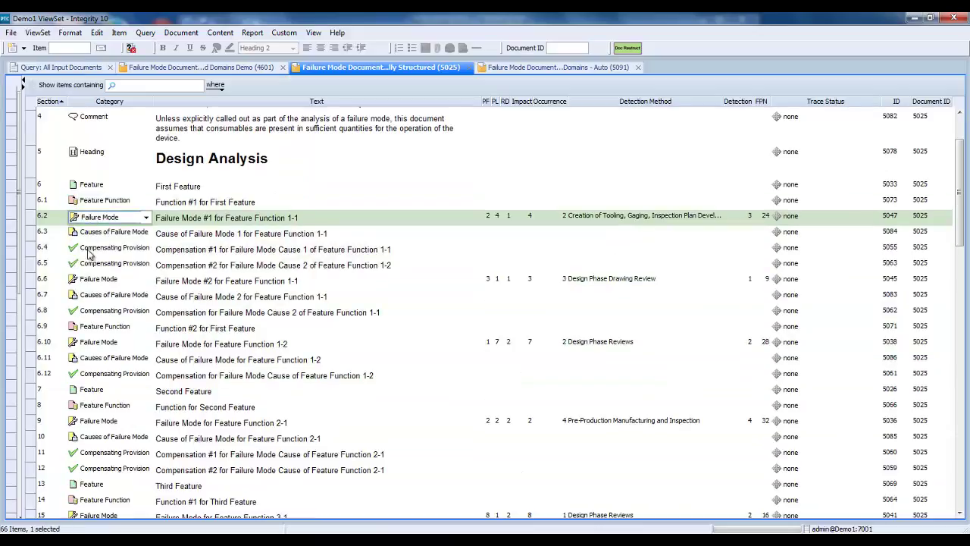
shift+click(89, 311)
right_click(61, 311)
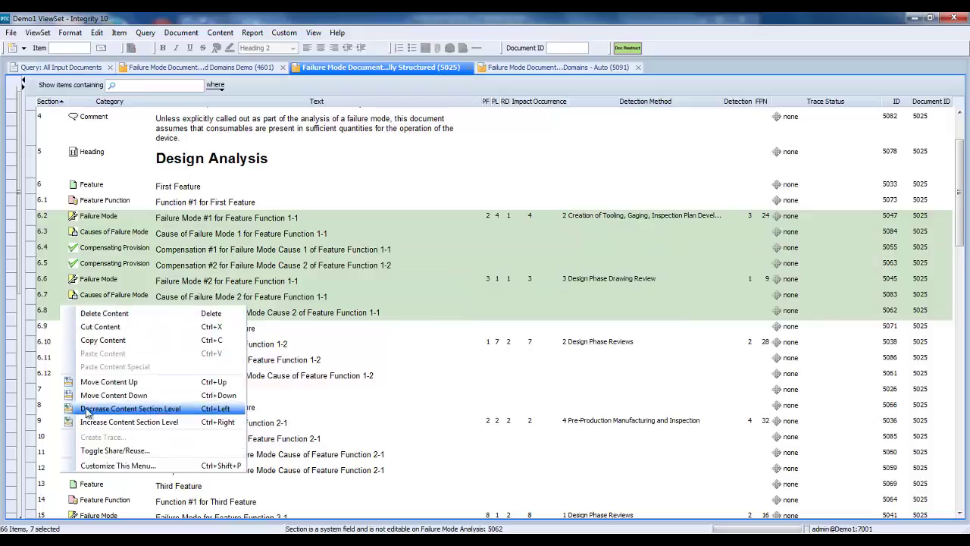
click(91, 423)
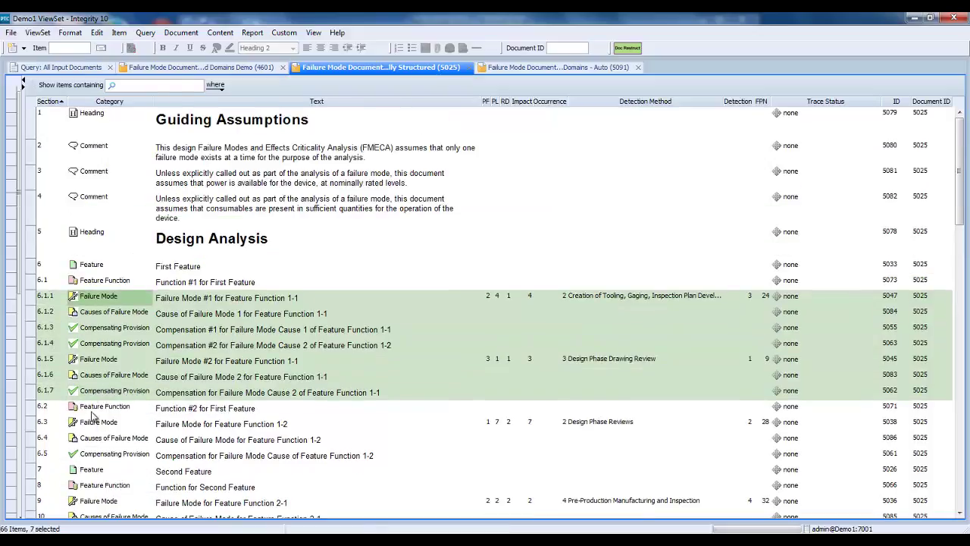
- Nest the causes and compensating provisions one level beneath Failure Mode #1 and Failure Mode #2 for Feature Function 1-1
click(82, 315)
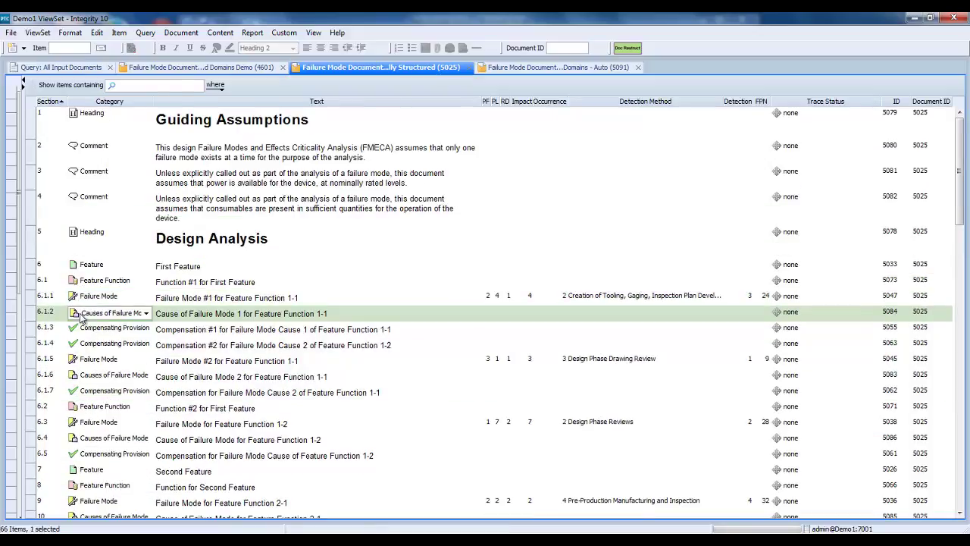
shift+click(53, 347)
right_click(54, 347)
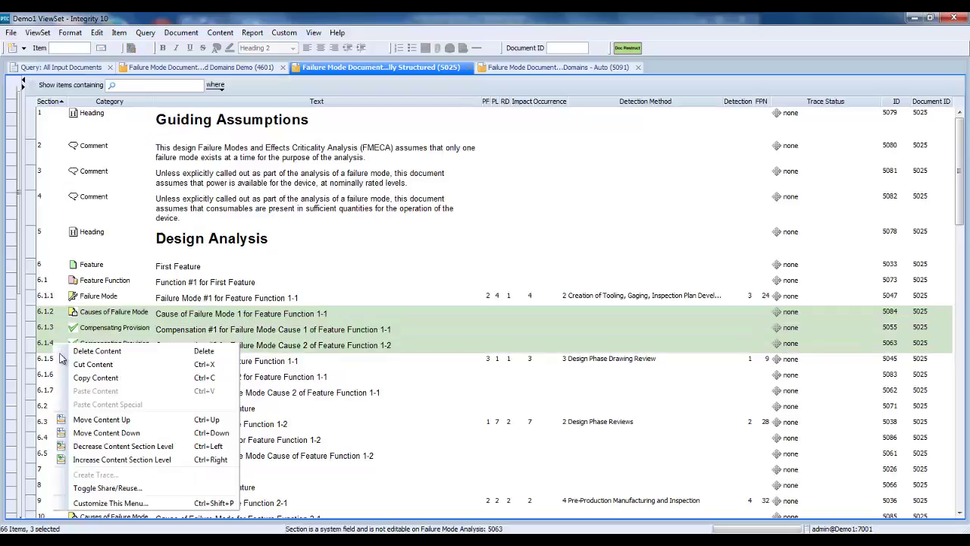
click(94, 460)
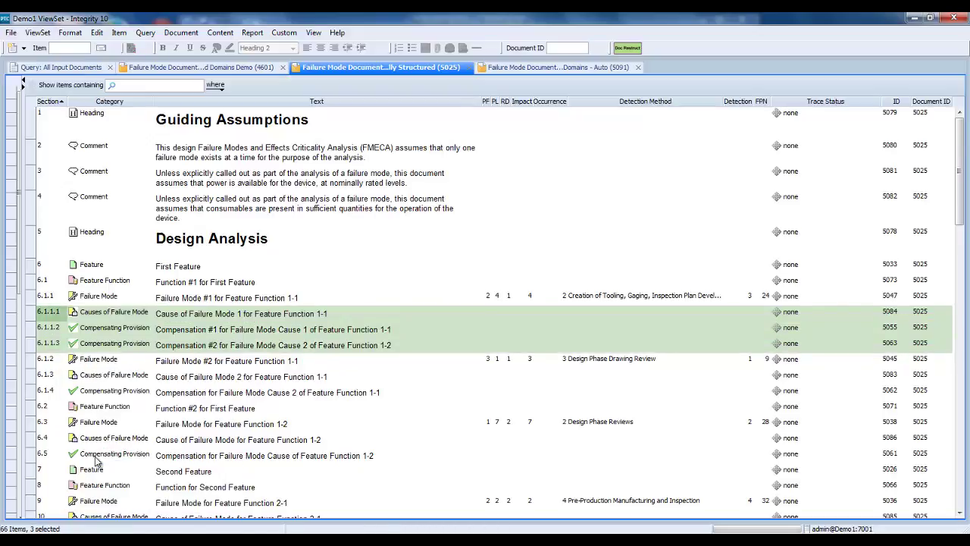
click(47, 374)
shift+click(47, 391)
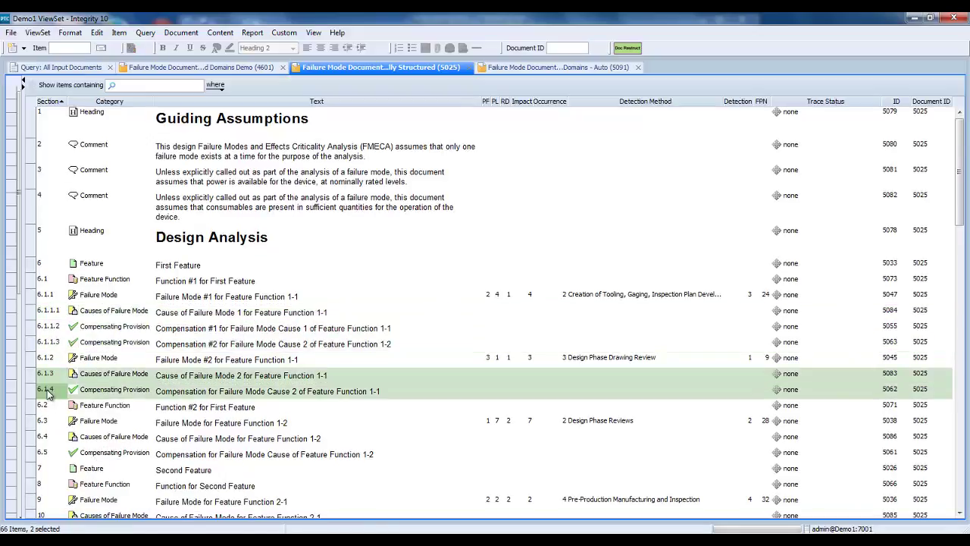
right_click(47, 391)
click(83, 506)
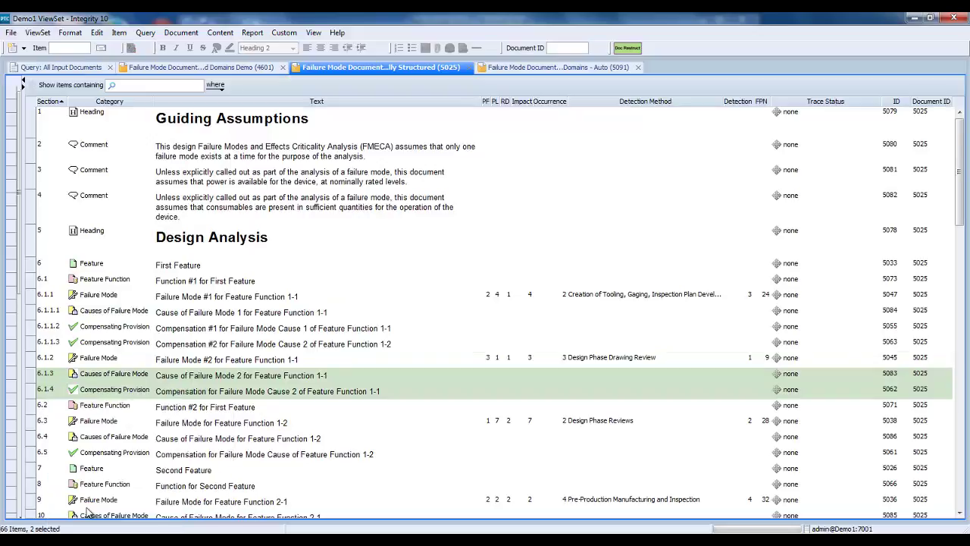
- Nest the compensating provisions for Feature Function 1-1 one level beneath their respective causes, Cause 1 and Cause 2
scroll(83, 360, down, 1)
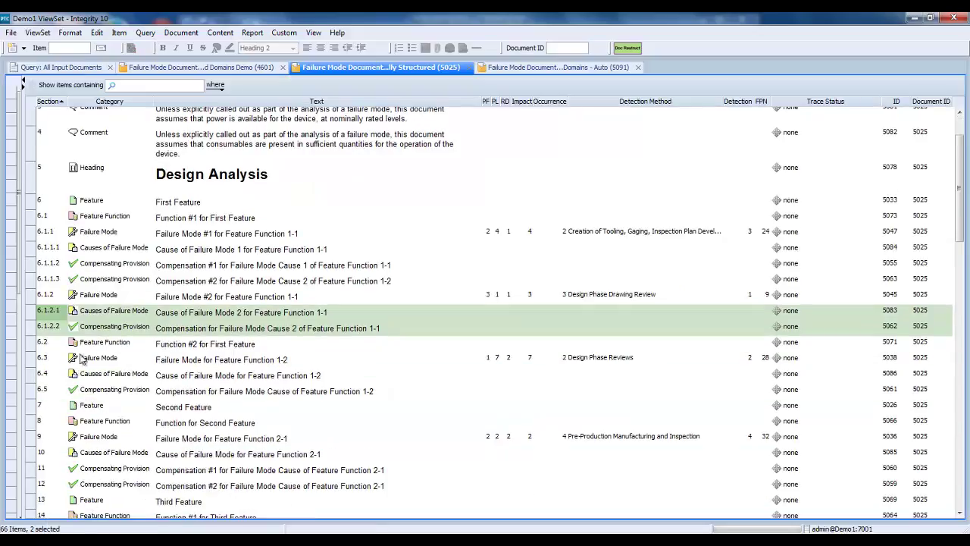
click(53, 266)
shift+click(51, 280)
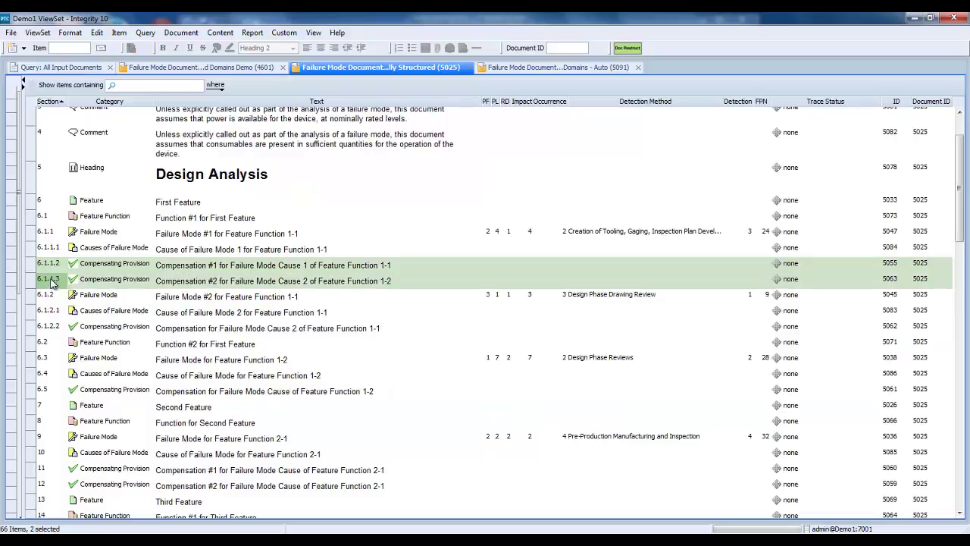
right_click(51, 280)
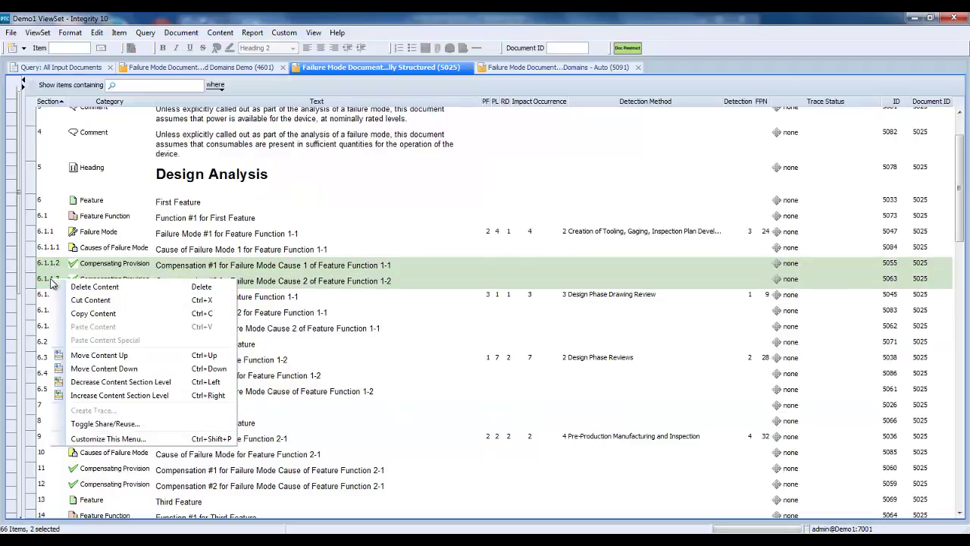
click(95, 396)
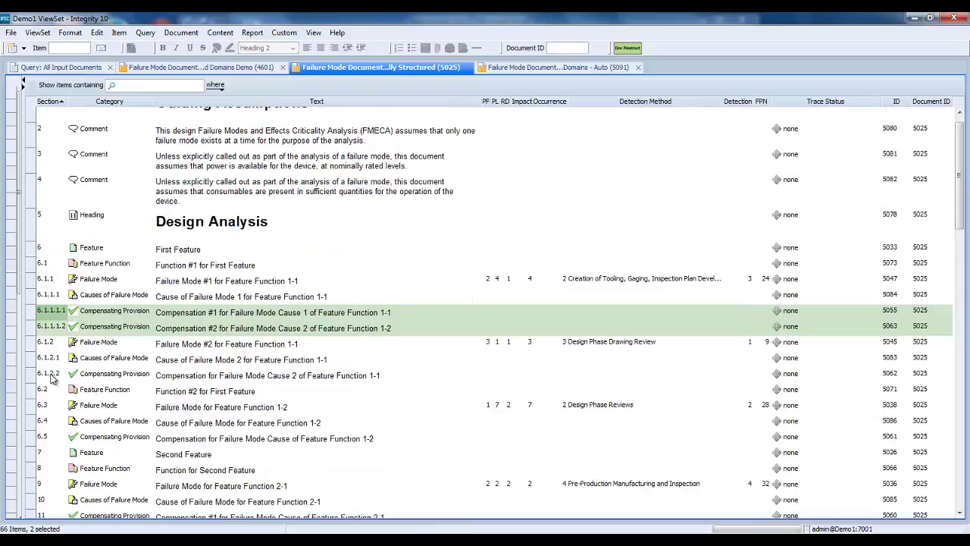
click(51, 379)
right_click(52, 379)
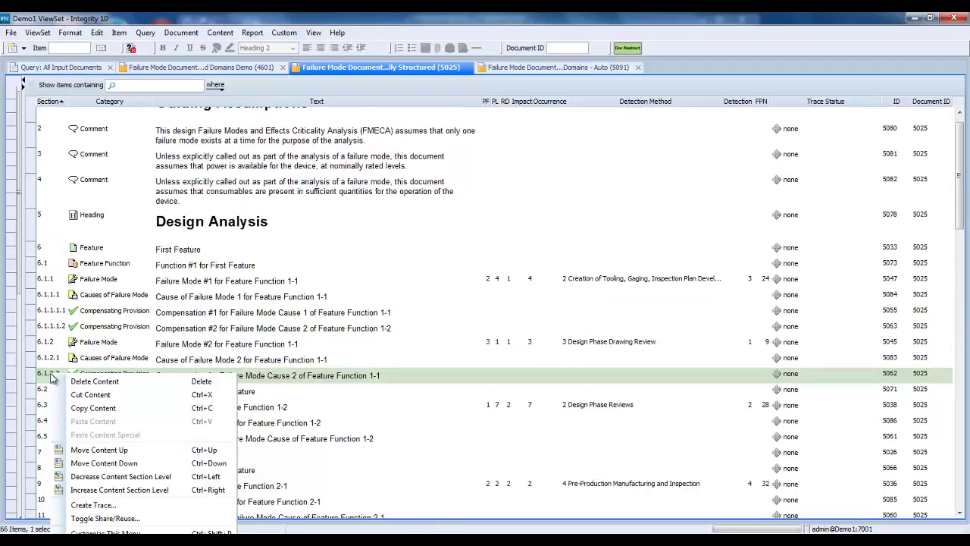
click(102, 491)
- Create a trace from First Feature to Function #1 for First Feature
scroll(105, 492, down, 1)
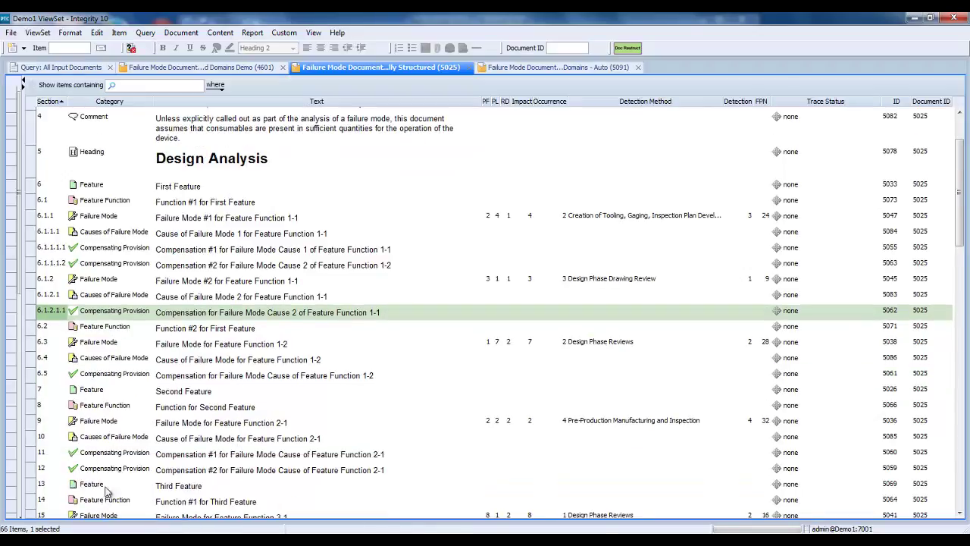
click(45, 188)
drag(44, 188, 45, 206)
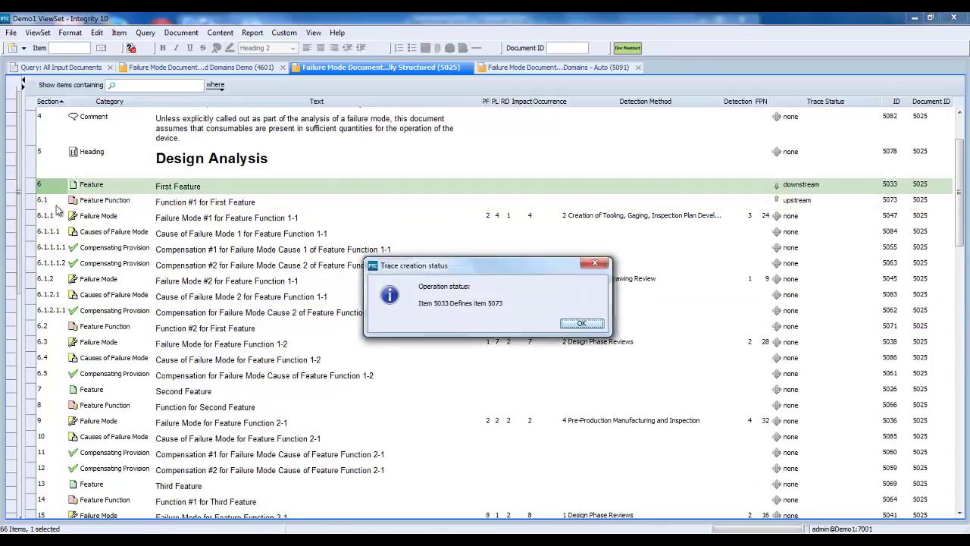
key(Return)
- Create traces from Function #1 for First Feature to Failure Mode #1 and Failure Mode #2 for Feature Function 1-1
drag(58, 282, 59, 302)
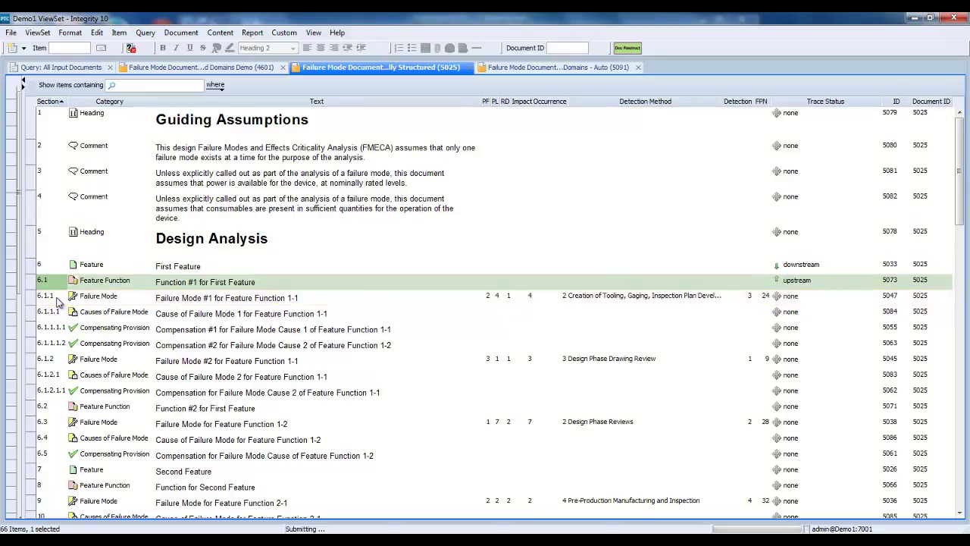
click(569, 326)
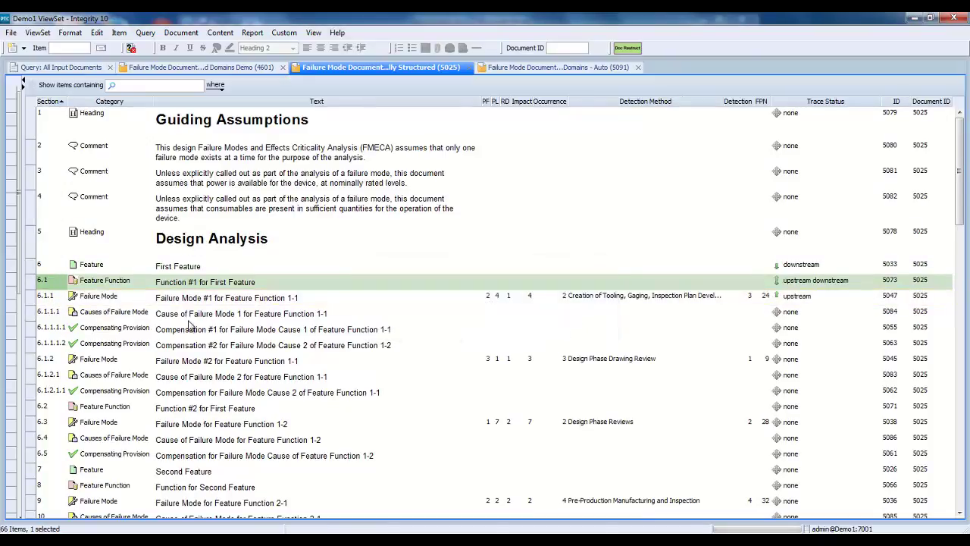
drag(51, 286, 61, 362)
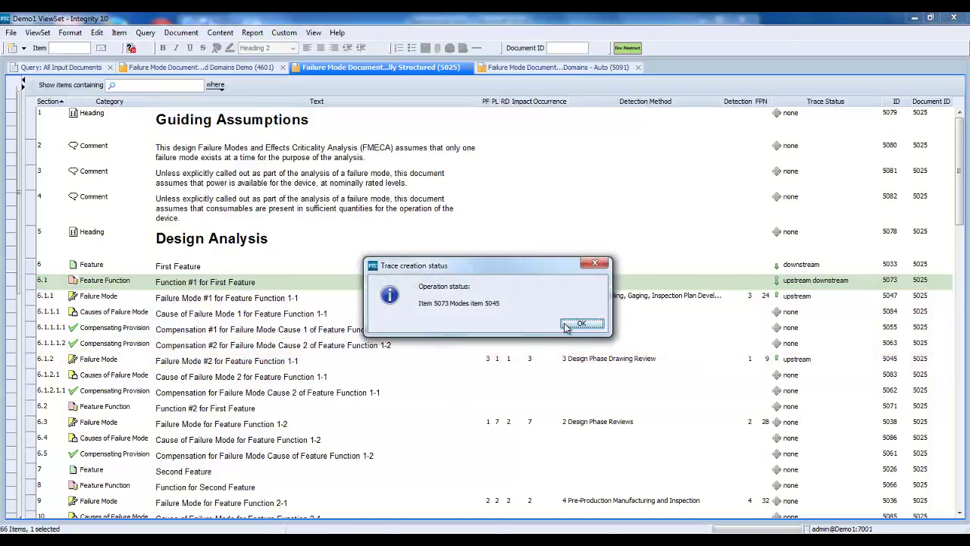
click(566, 325)
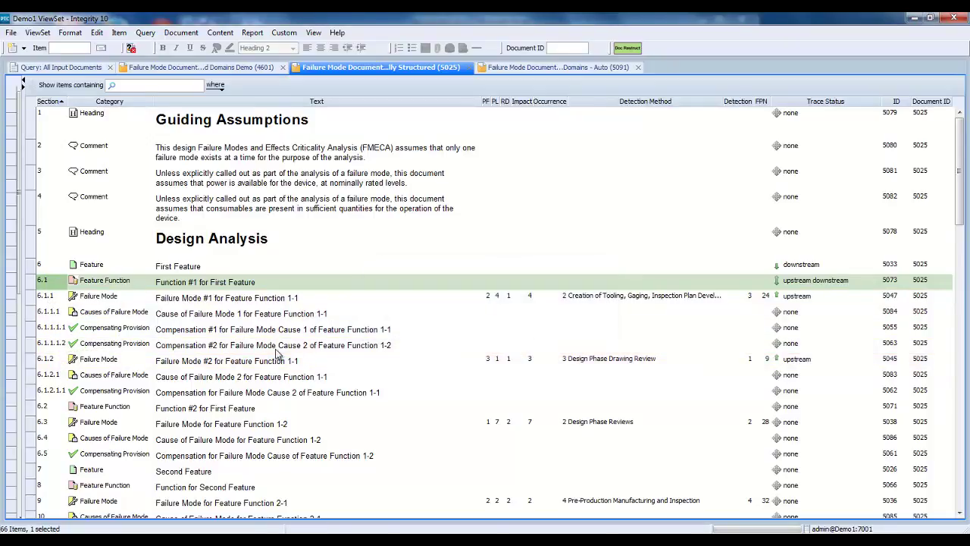
- Create a trace from Failure Mode #1 for Feature Function 1-1 to its cause
click(53, 297)
drag(53, 297, 58, 316)
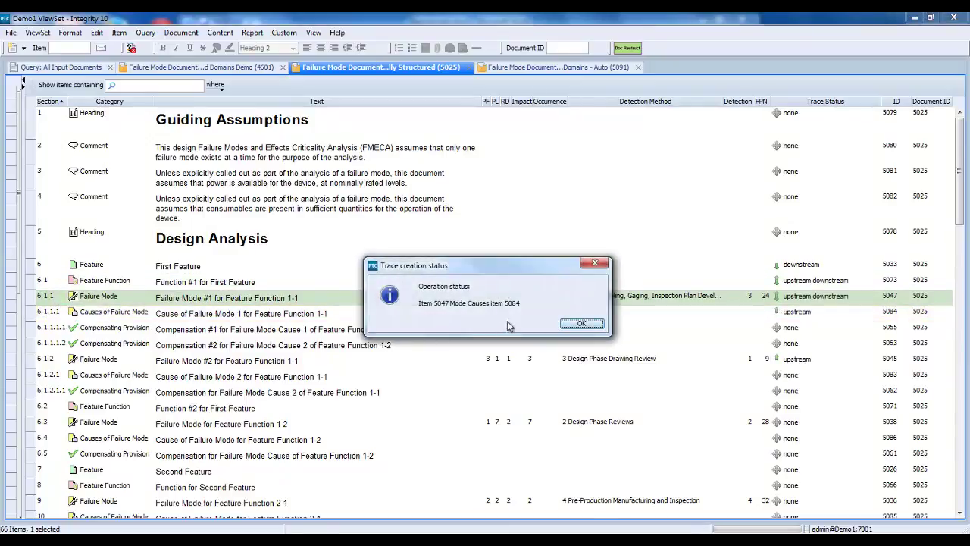
click(581, 323)
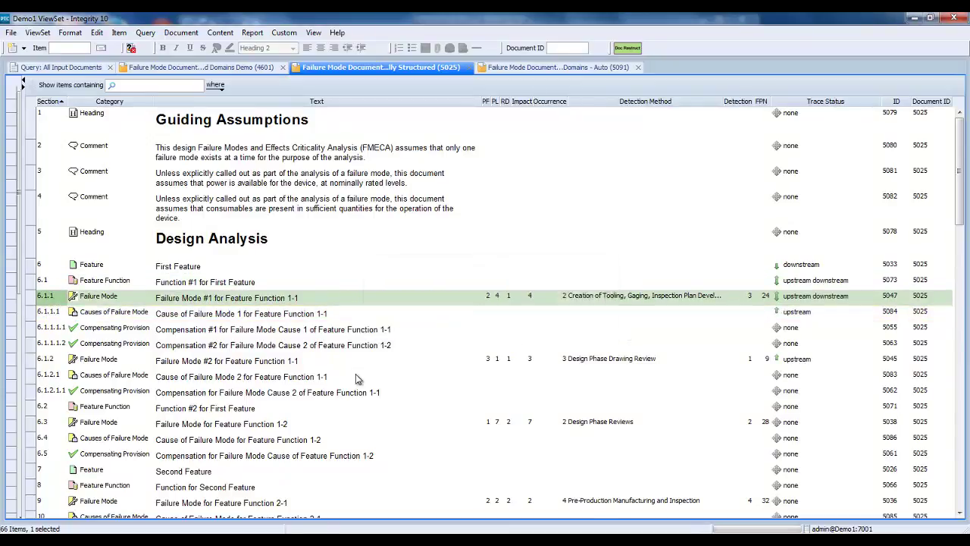
- Create traces from Cause of Failure Mode 1 for Feature Function 1-1 to Compensation #1 and Compensation #2
click(53, 313)
drag(52, 317, 50, 345)
click(580, 324)
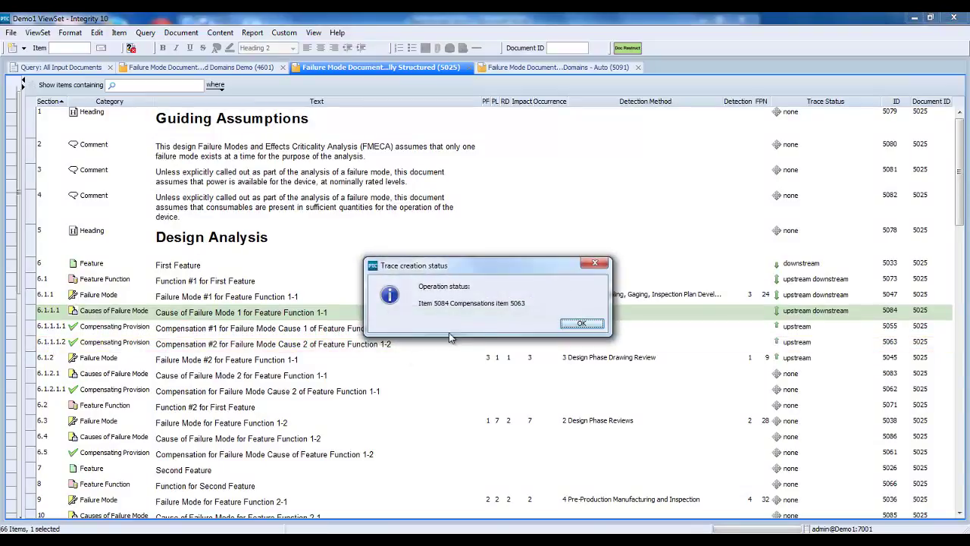
click(581, 323)
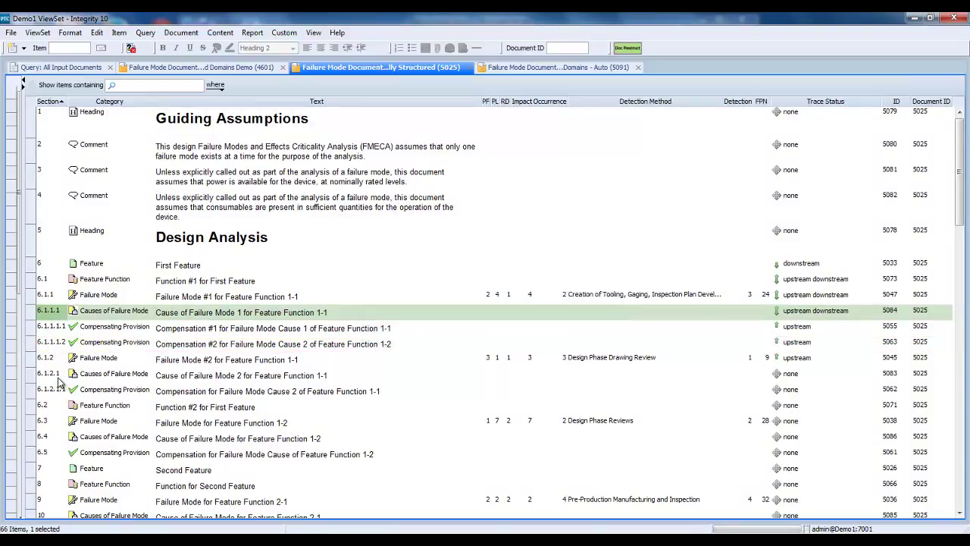
- Trace Failure Mode #2 for Feature Function 1-1 to its cause, and that cause to its compensating provision
drag(47, 361, 51, 375)
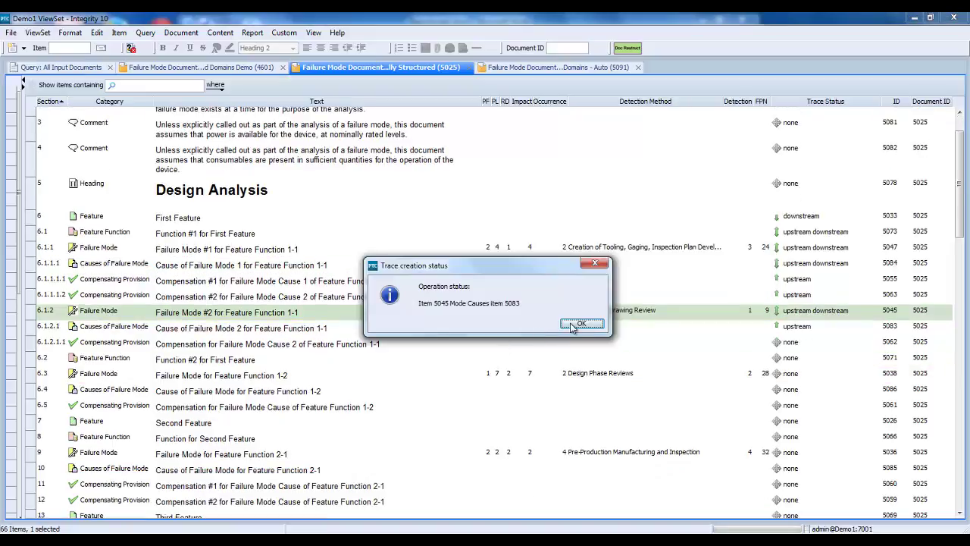
click(574, 324)
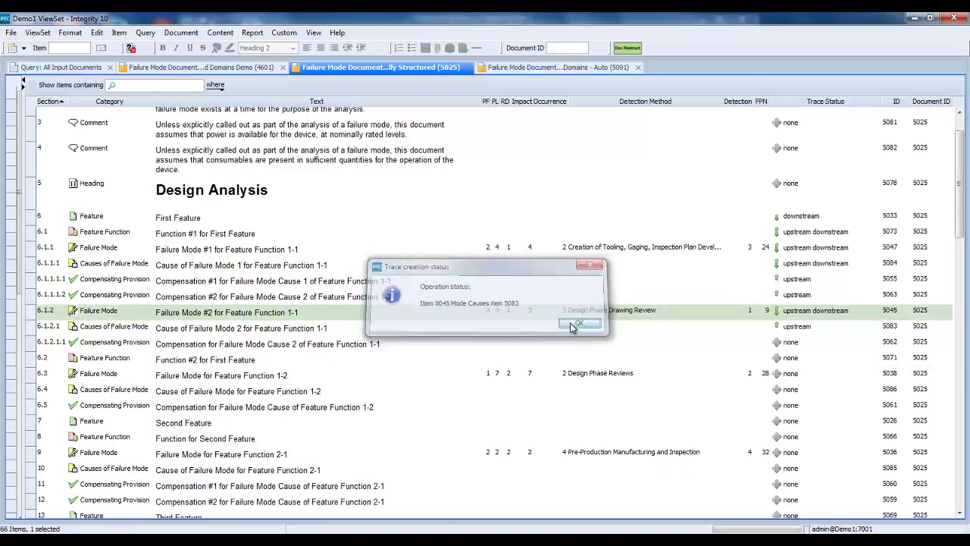
click(48, 328)
drag(47, 329, 47, 347)
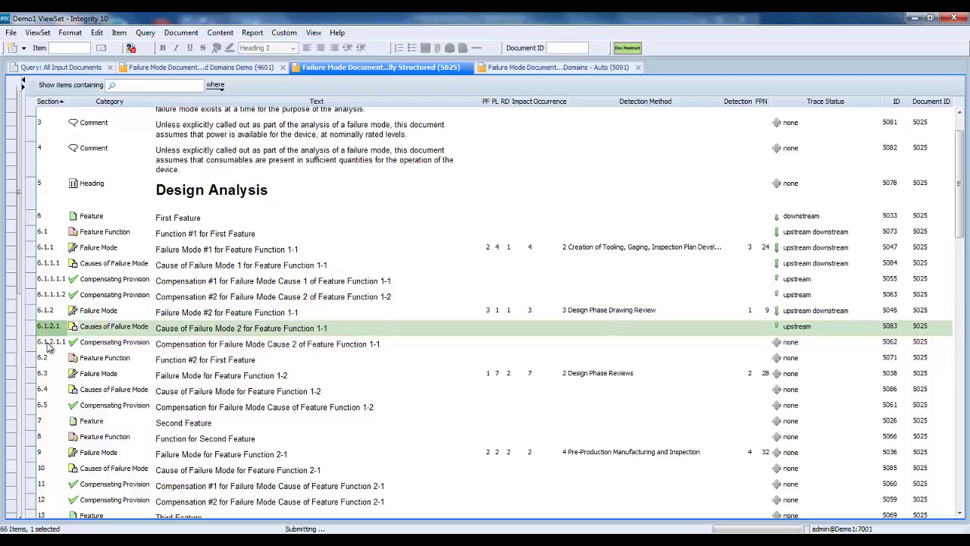
click(593, 324)
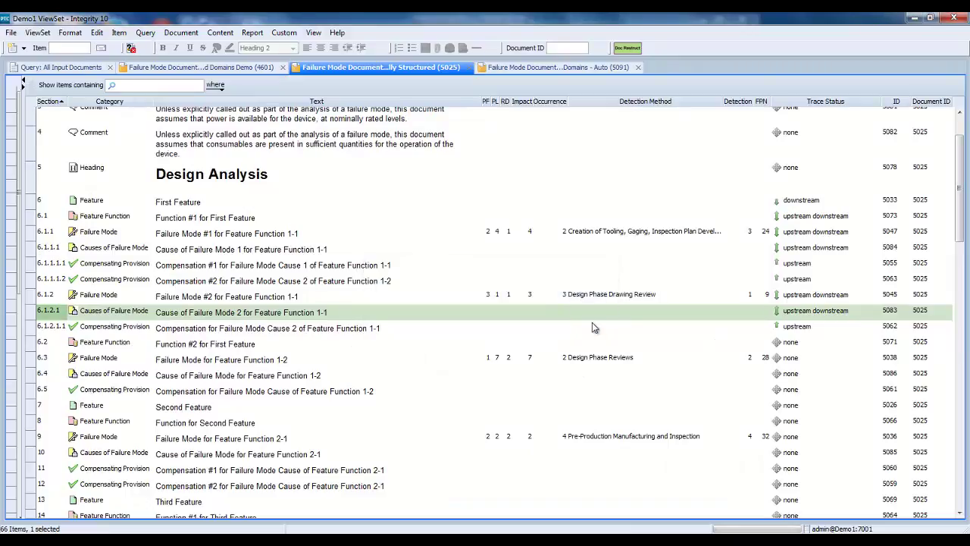
- Run the automatic document restructuring on Failure Mode document 5091, signing in with the admin account password
click(558, 67)
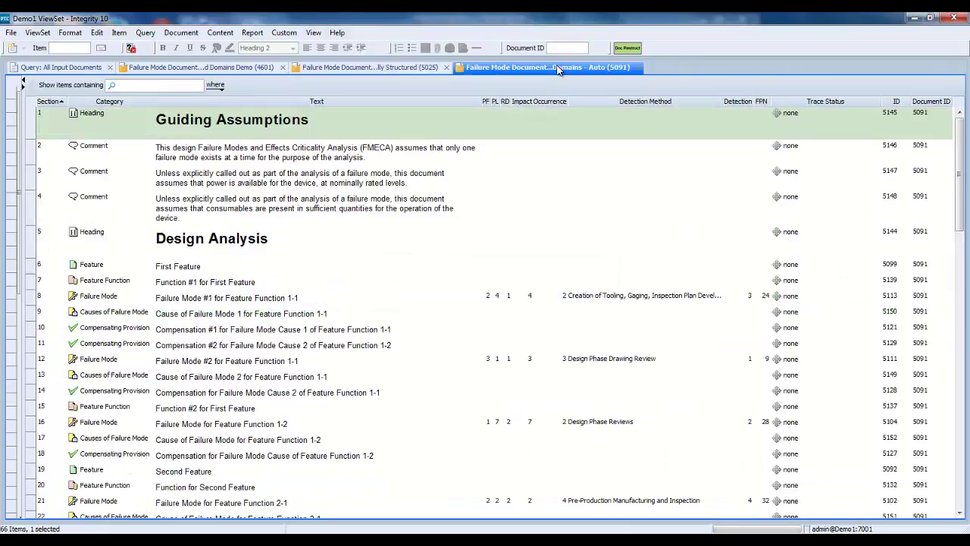
click(633, 49)
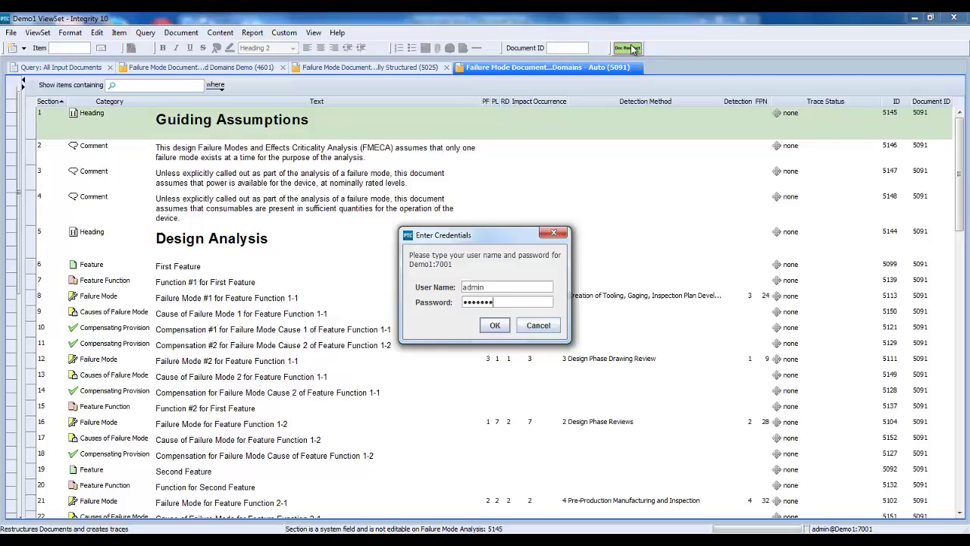
key(Return)
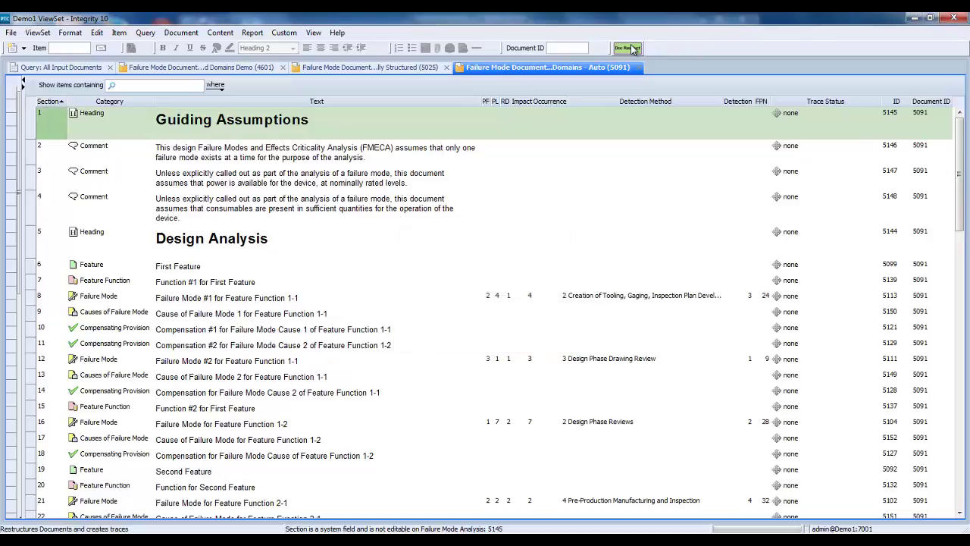
click(632, 48)
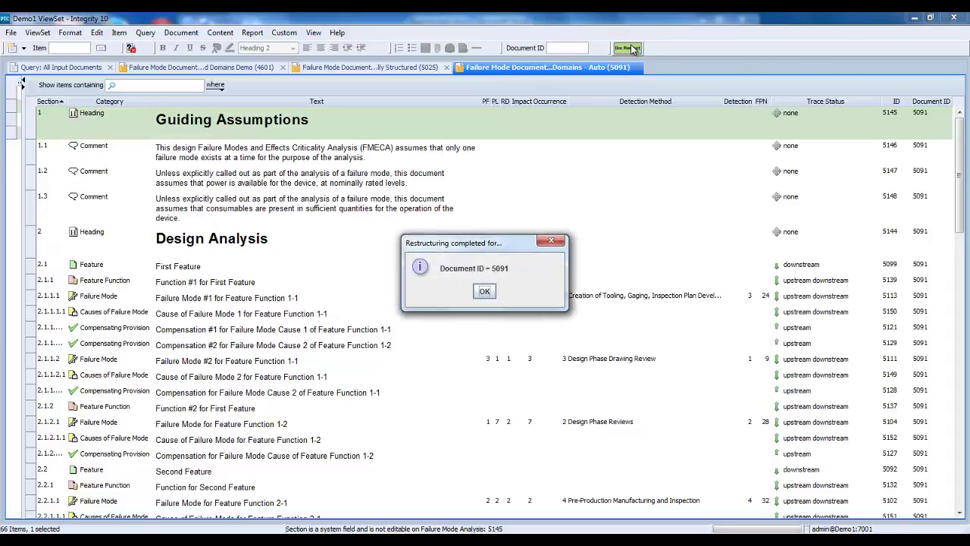
click(485, 292)
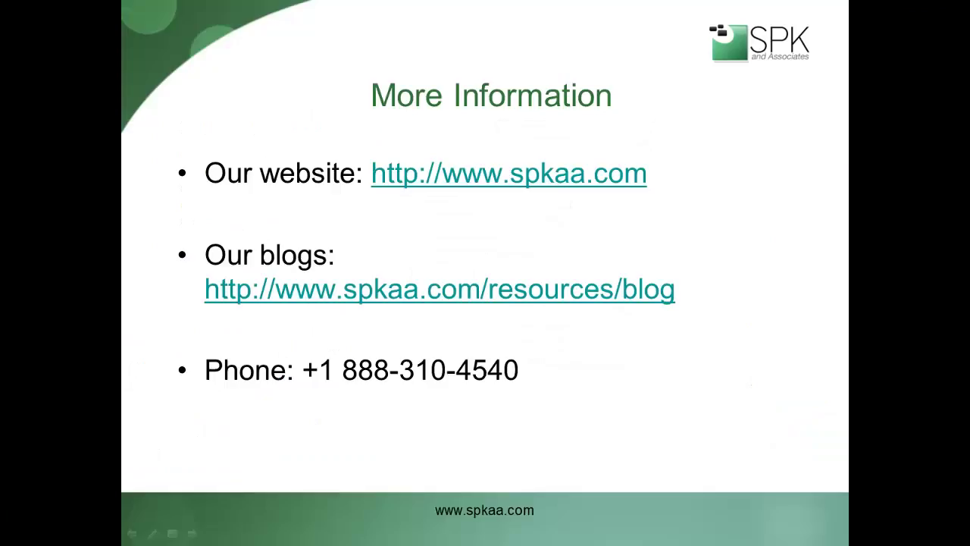